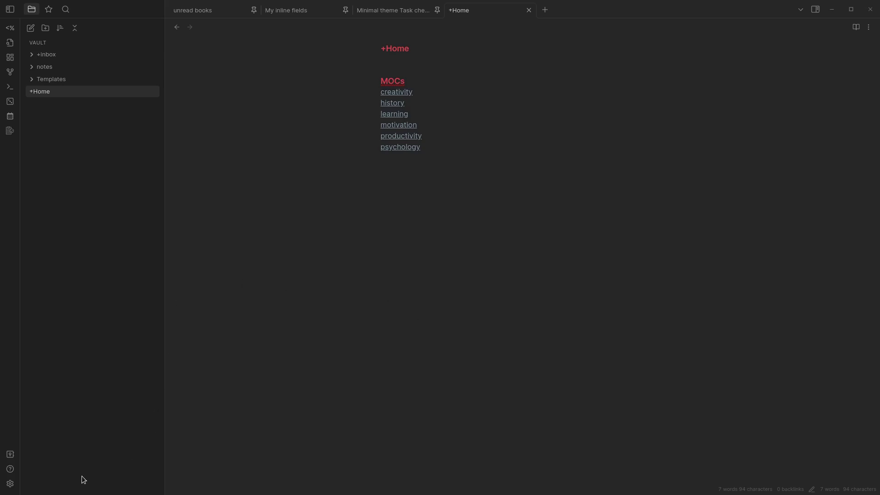
Open the 'capture to daily' QuickAdd choice options, which capture to notes/{{DATE:YYYY-MM-DD}} after '# notes'
{"action": "left_click", "coordinate": [10, 483]}
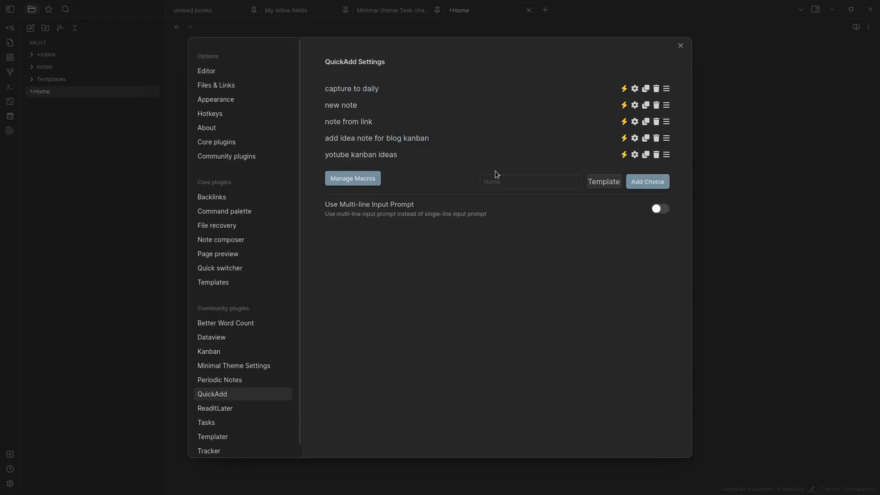
{"action": "left_click", "coordinate": [635, 88]}
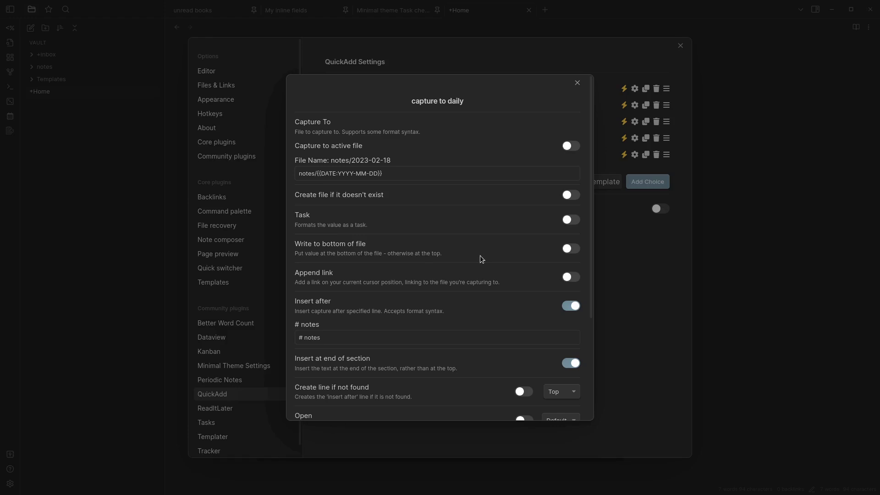
{"action": "scroll", "coordinate": [480, 259], "scroll_direction": "down", "scroll_amount": 2}
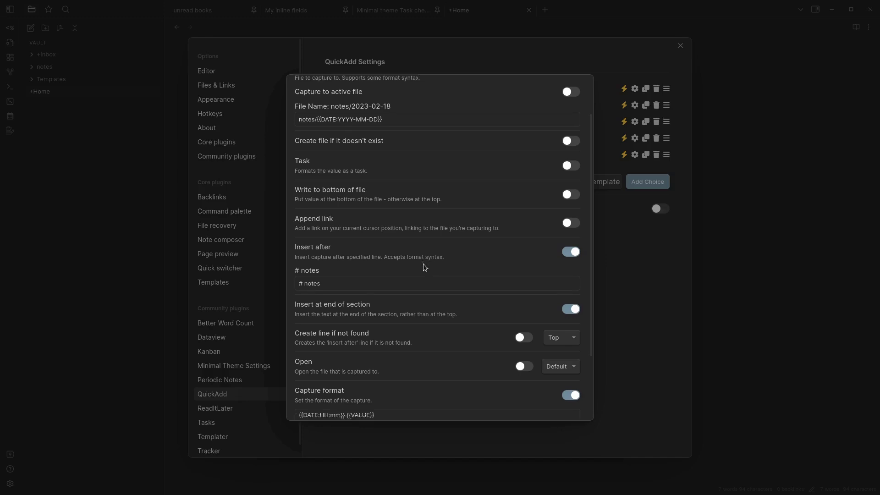
Review the capture format {{DATE:HH:mm}} {{VALUE}} and close the 'capture to daily' options
{"action": "scroll", "coordinate": [422, 263], "scroll_direction": "down", "scroll_amount": 1}
{"action": "scroll", "coordinate": [422, 263], "scroll_direction": "down", "scroll_amount": 1}
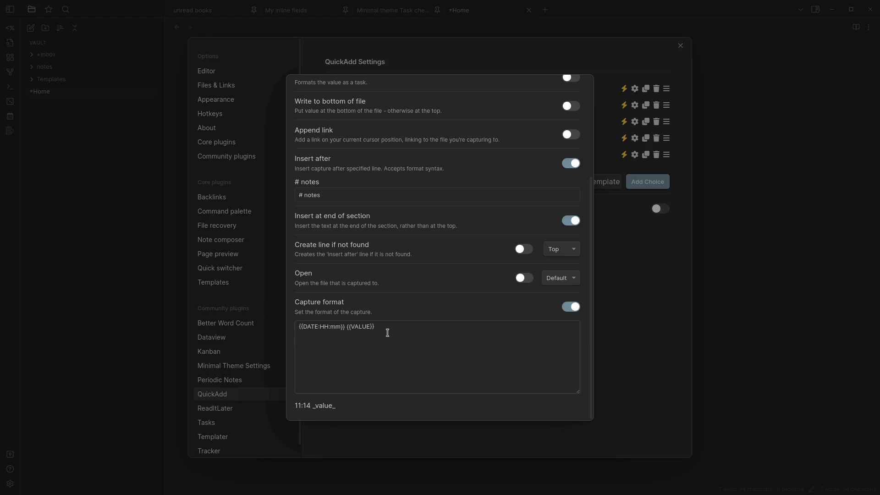
{"action": "scroll", "coordinate": [448, 230], "scroll_direction": "up", "scroll_amount": 3}
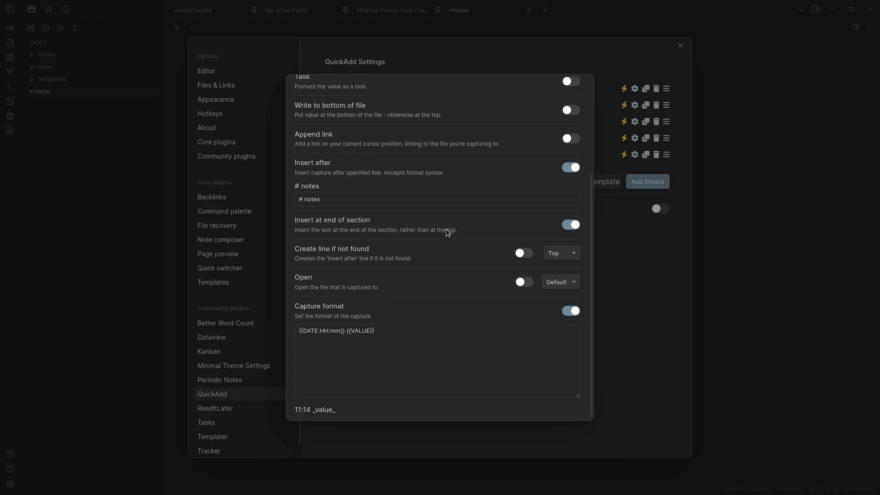
{"action": "left_click", "coordinate": [632, 293]}
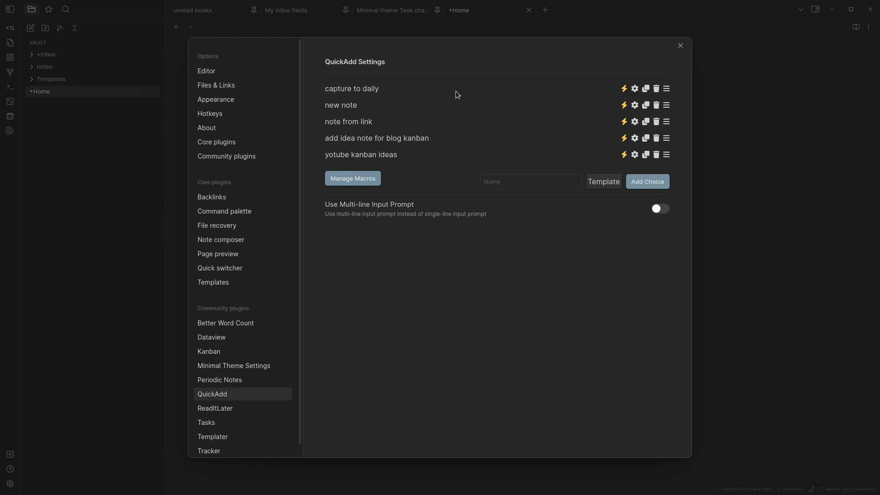
Capture 'I need to remember to talk slower' into the daily note with the Ctrl+Shift+C hotkey
{"action": "left_click", "coordinate": [740, 160]}
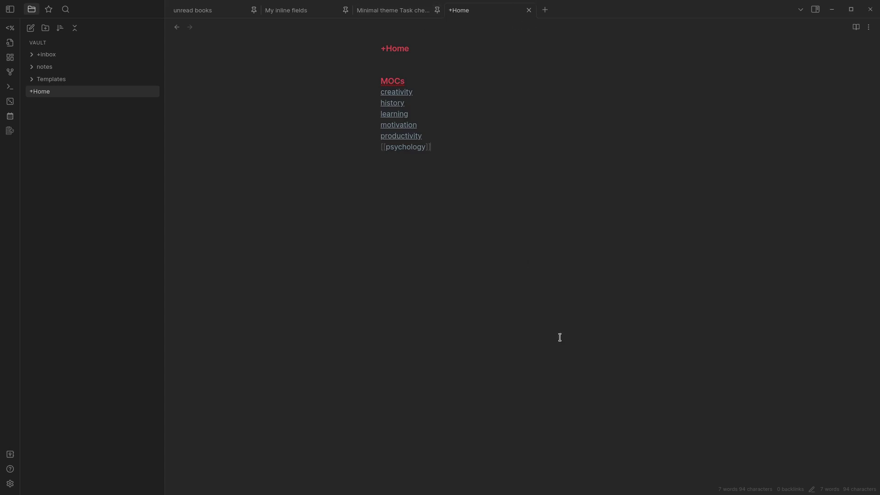
{"action": "key", "text": "Return"}
{"action": "key", "text": "ctrl+shift+c"}
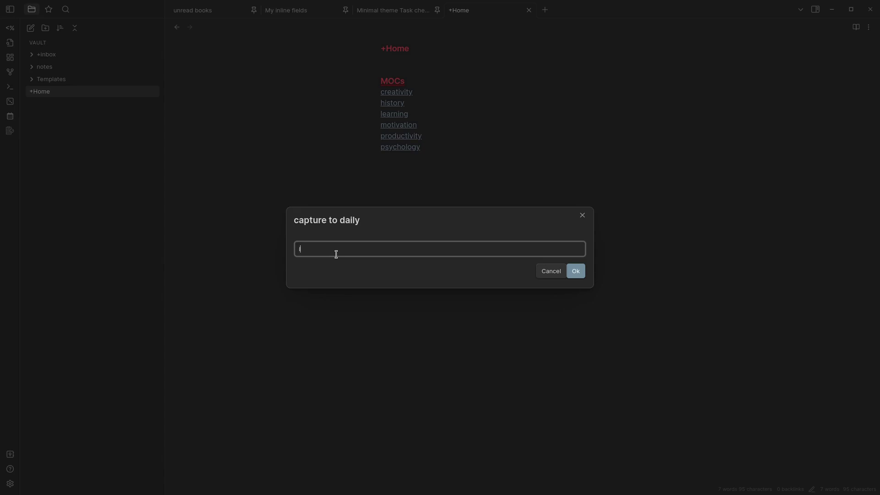
{"action": "type", "text": "need to remember to talk slower"}
{"action": "left_click", "coordinate": [581, 269]}
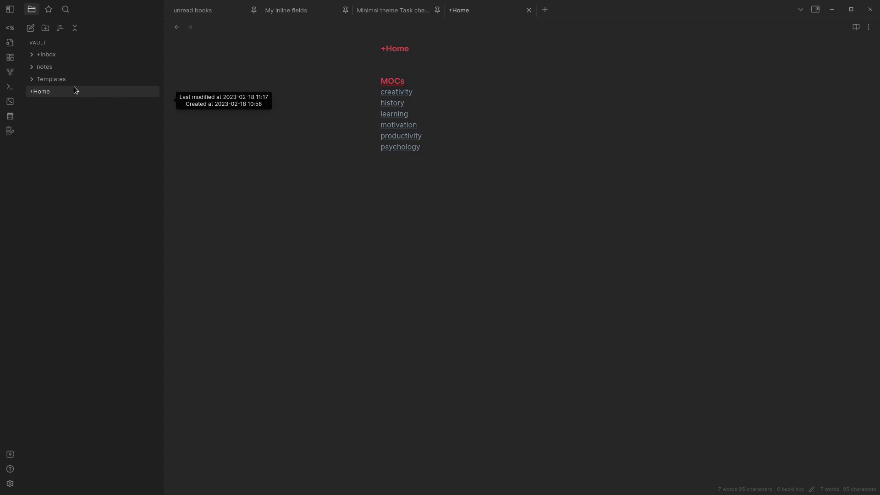
{"action": "left_click", "coordinate": [30, 64]}
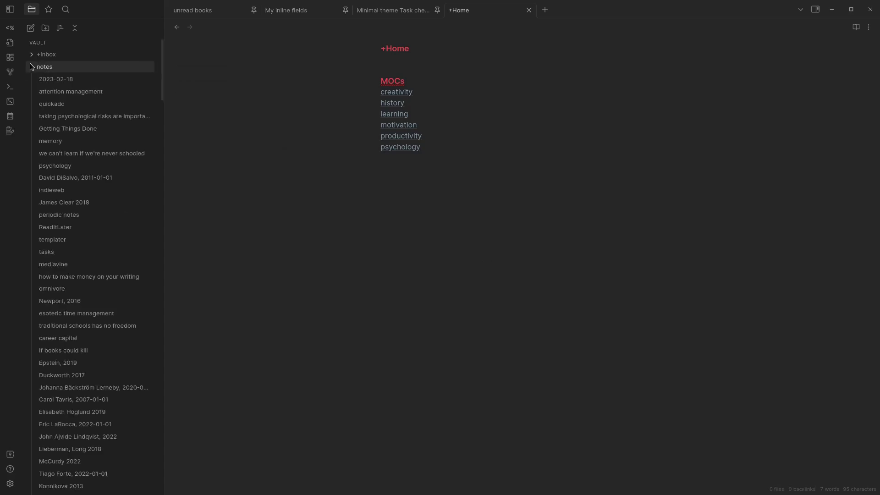
{"action": "left_click", "coordinate": [73, 79]}
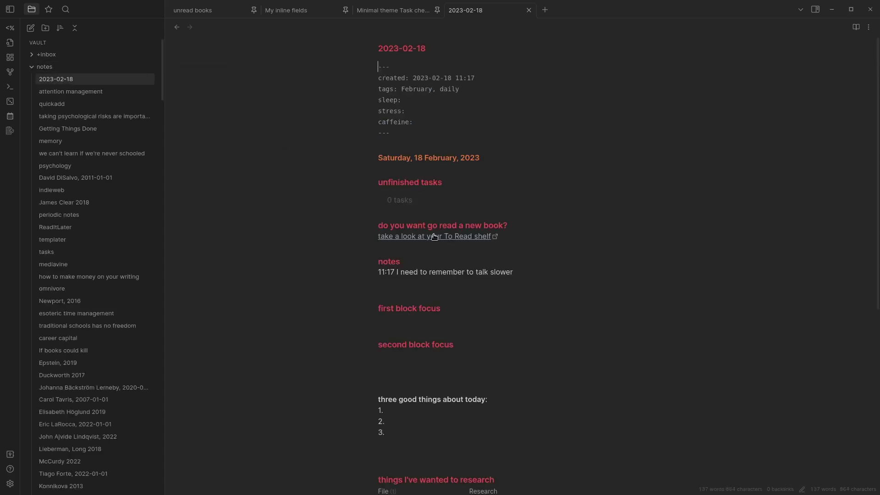
{"action": "scroll", "coordinate": [481, 257], "scroll_direction": "down", "scroll_amount": 1}
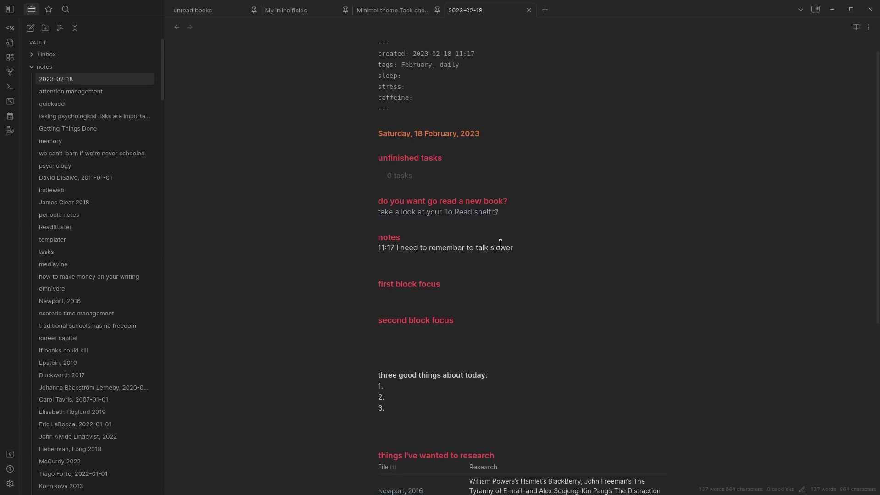
{"action": "left_click", "coordinate": [548, 248]}
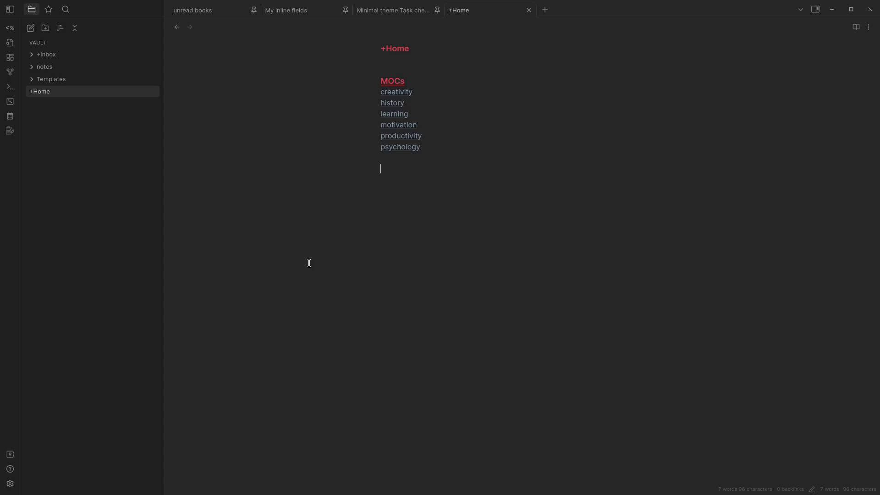
{"action": "type", "text": "[["}
{"action": "key", "text": "Escape"}
{"action": "left_click_drag", "start_coordinate": [395, 169], "coordinate": [370, 170]}
{"action": "key", "text": "BackSpace"}
Open the 'empty page with tag for empty' template from the Templates folder, then collapse the folder
{"action": "left_click", "coordinate": [31, 82]}
{"action": "left_click", "coordinate": [94, 166]}
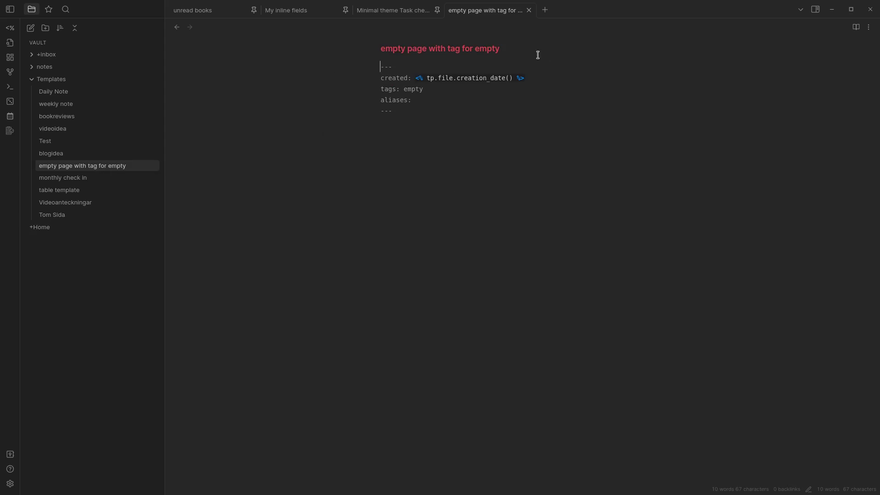
{"action": "left_click", "coordinate": [30, 78]}
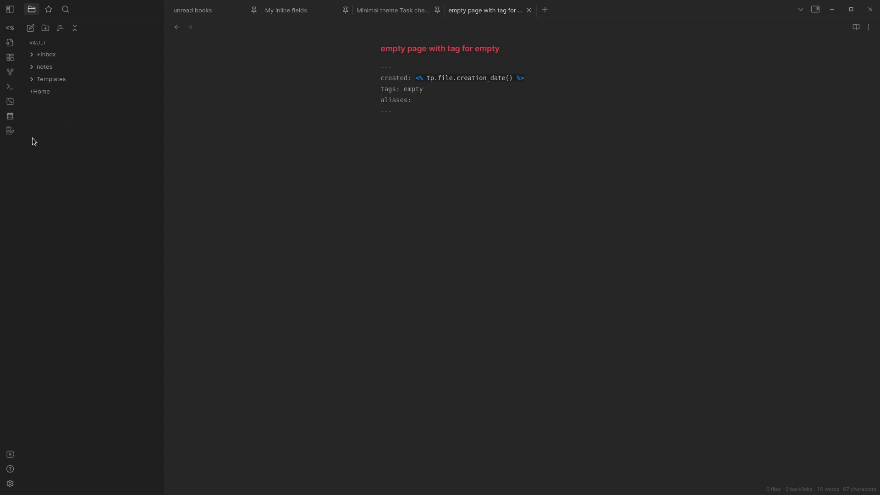
Review the 'note from link' choice, toggling Create in folder off and back on, then close it
{"action": "left_click", "coordinate": [10, 483]}
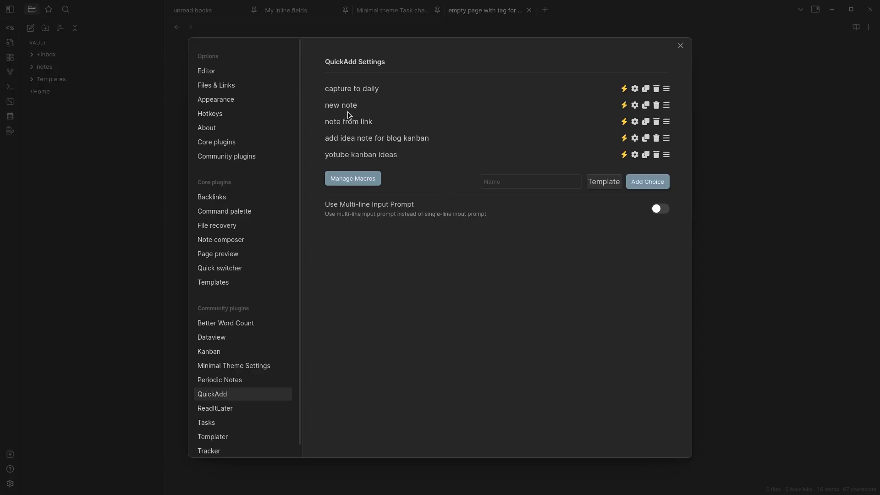
{"action": "left_click", "coordinate": [635, 122]}
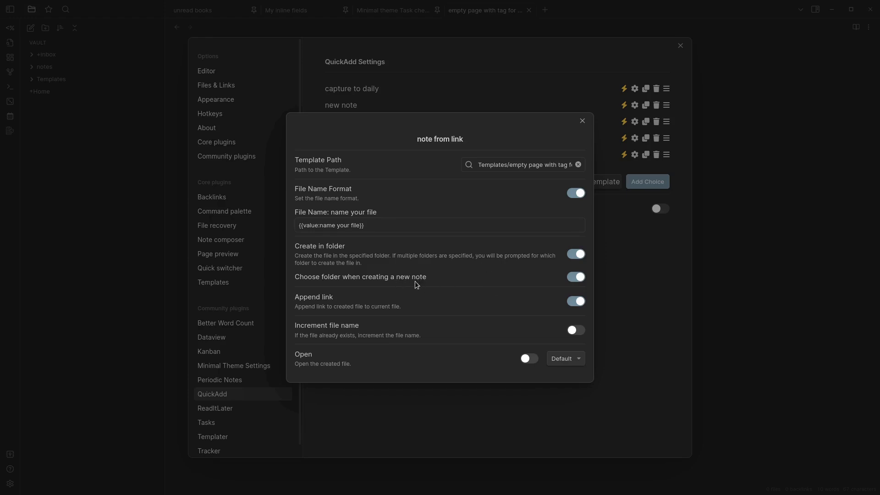
{"action": "left_click", "coordinate": [574, 257]}
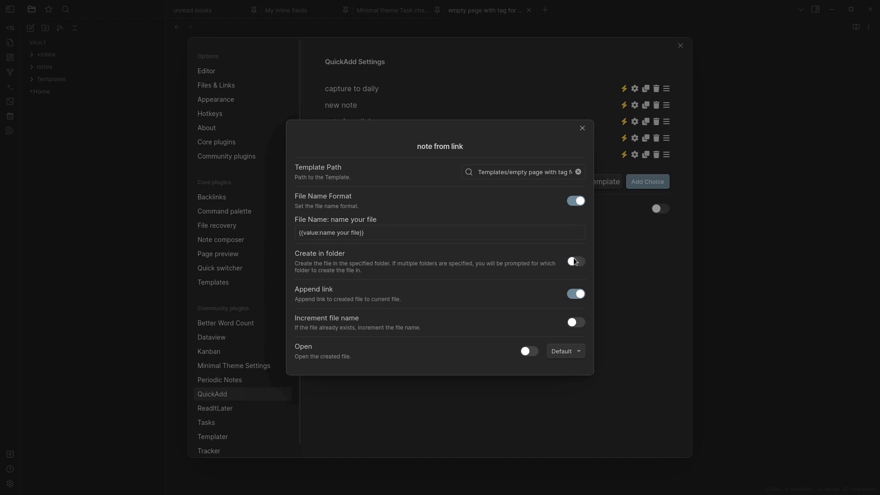
{"action": "left_click", "coordinate": [574, 261]}
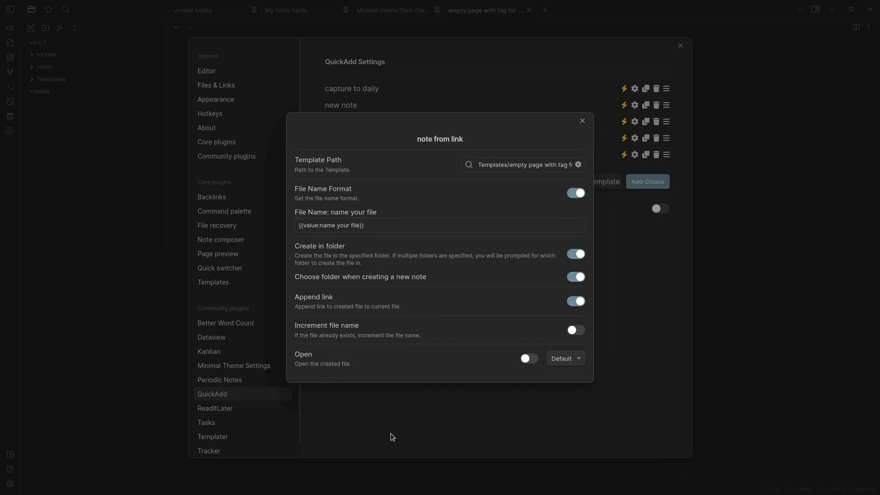
{"action": "left_click", "coordinate": [432, 435]}
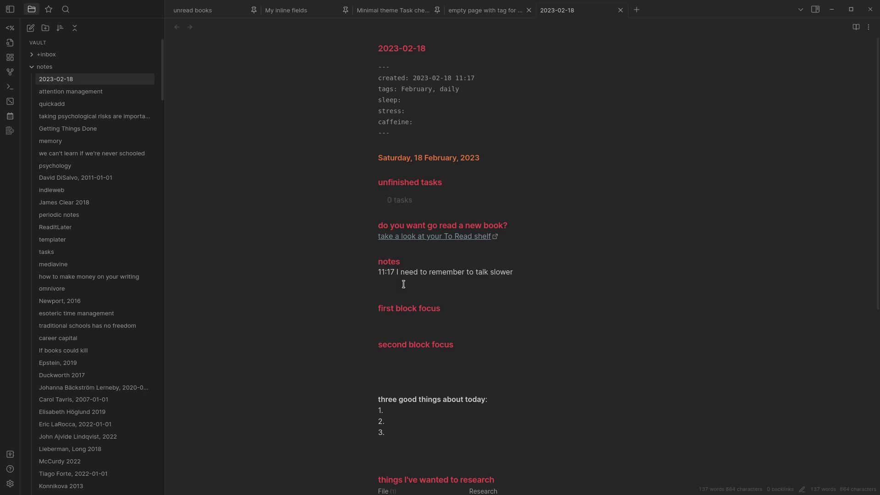
Create a 'file from link' note in the notes folder via the Ctrl+M note-from-link hotkey
{"action": "key", "text": "ctrl+m"}
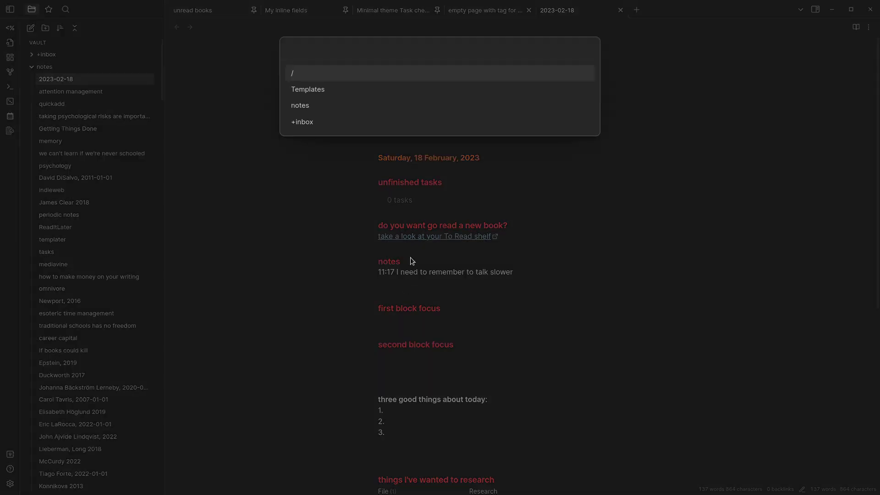
{"action": "left_click", "coordinate": [345, 106]}
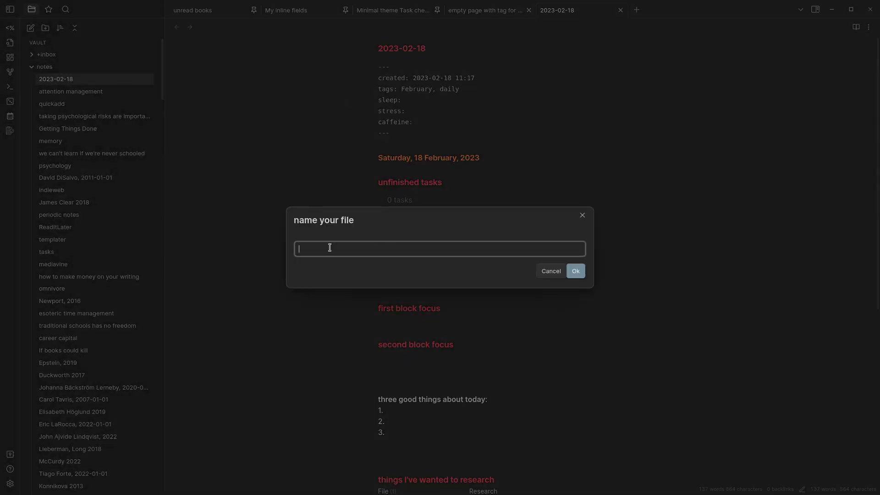
{"action": "type", "text": "file from link"}
{"action": "left_click", "coordinate": [575, 271]}
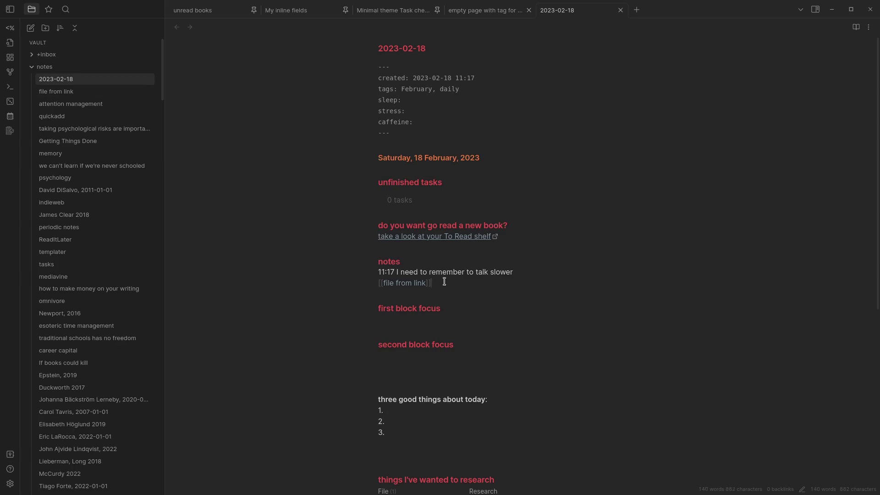
{"action": "left_click", "coordinate": [530, 271]}
Delete the misspelt [[fiille from link]] line from the daily note, then open a note from the file explorer
{"action": "left_click", "coordinate": [488, 280]}
{"action": "key", "text": "Return"}
{"action": "type", "text": "[["}
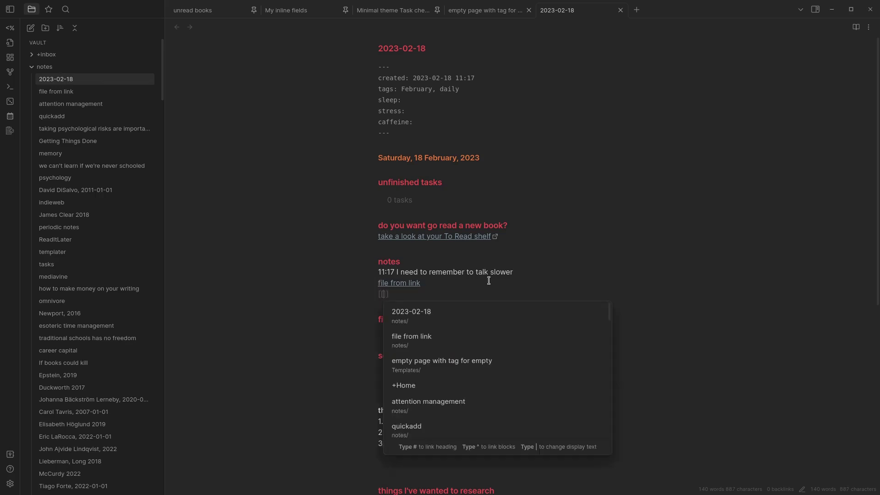
{"action": "type", "text": "fiille from link"}
{"action": "left_click", "coordinate": [489, 280]}
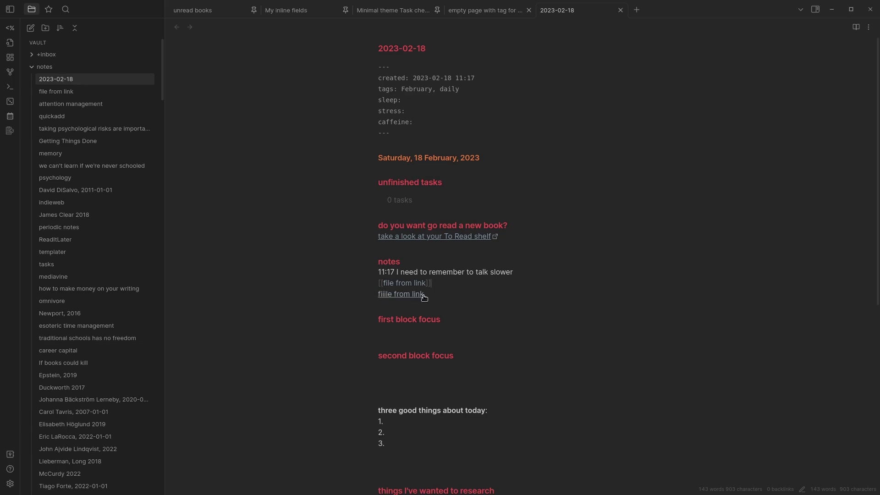
{"action": "left_click_drag", "start_coordinate": [438, 295], "coordinate": [358, 296]}
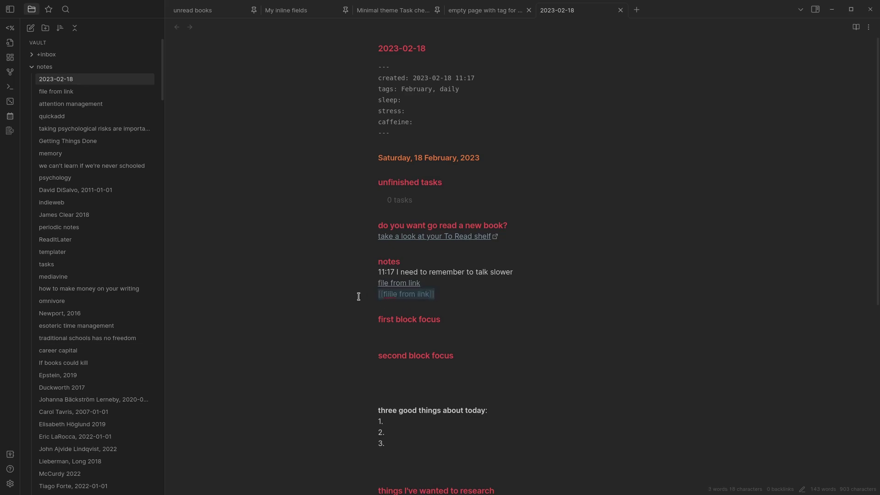
{"action": "key", "text": "BackSpace"}
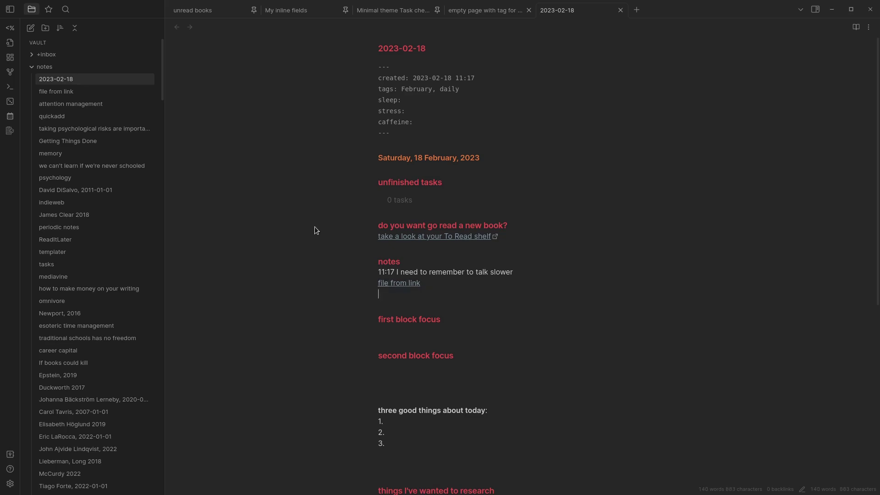
{"action": "left_click", "coordinate": [65, 96]}
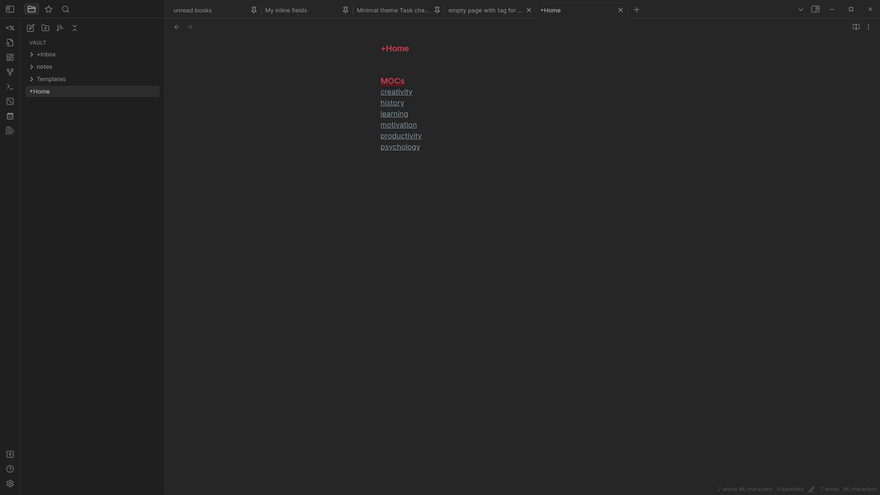
{"action": "left_click", "coordinate": [200, 237]}
Open Manage Macros in QuickAdd settings and configure the 'add idea to blog kanban' macro
{"action": "left_click", "coordinate": [10, 484]}
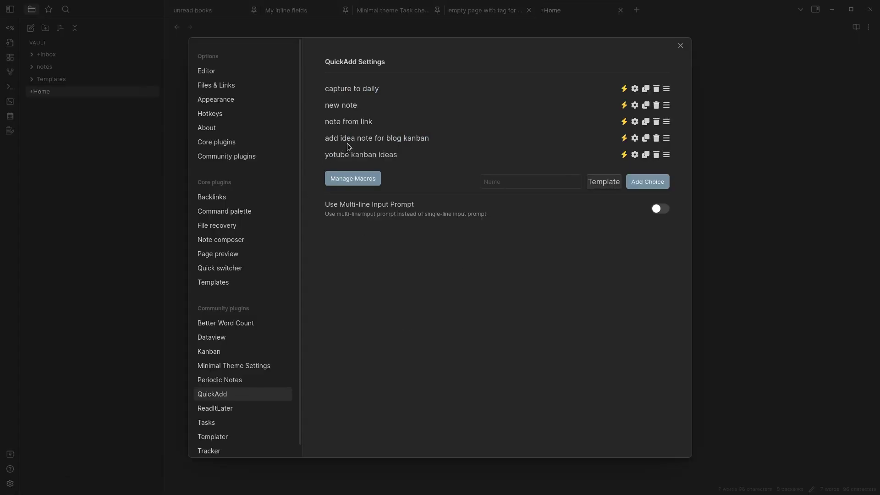
{"action": "left_click", "coordinate": [353, 179]}
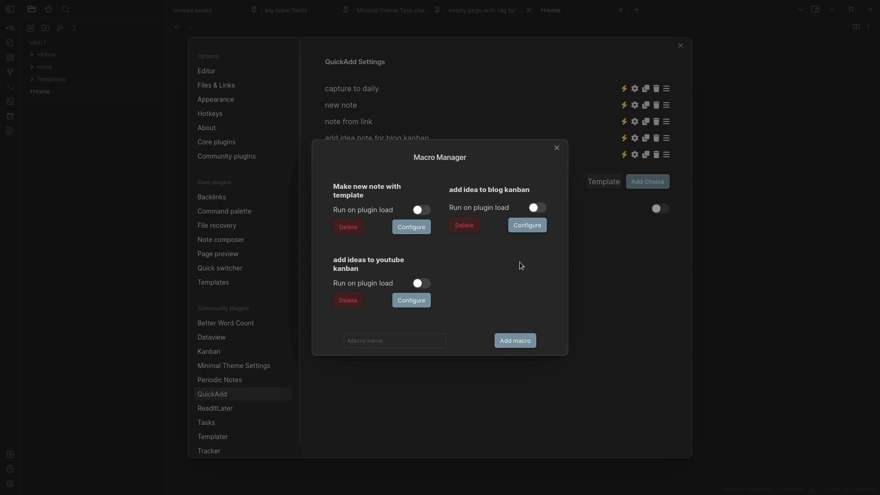
{"action": "left_click", "coordinate": [519, 226]}
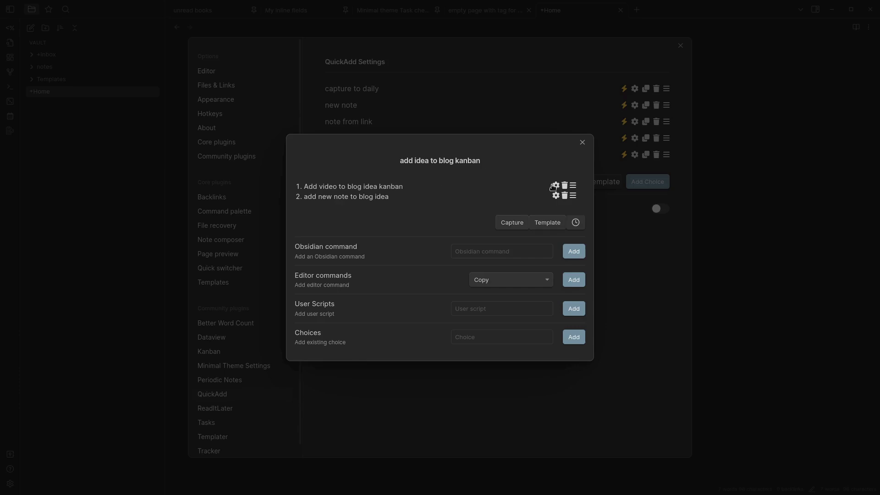
{"action": "left_click", "coordinate": [554, 185]}
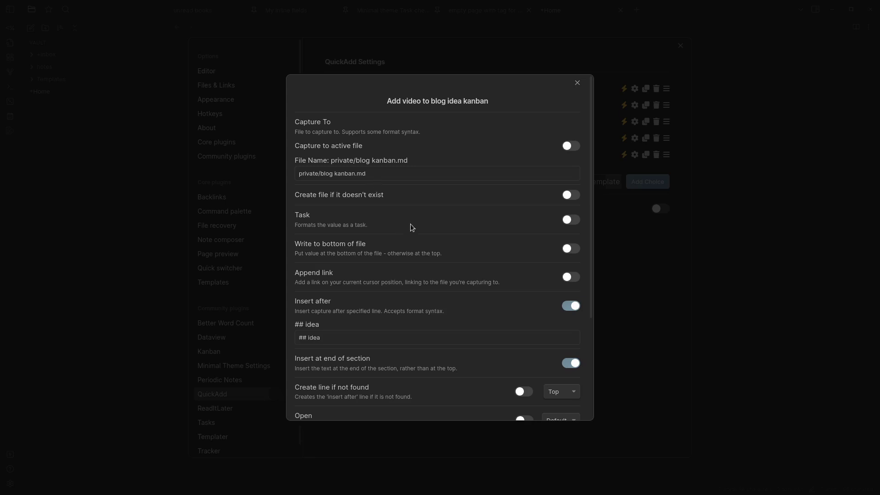
{"action": "scroll", "coordinate": [411, 227], "scroll_direction": "down", "scroll_amount": 2}
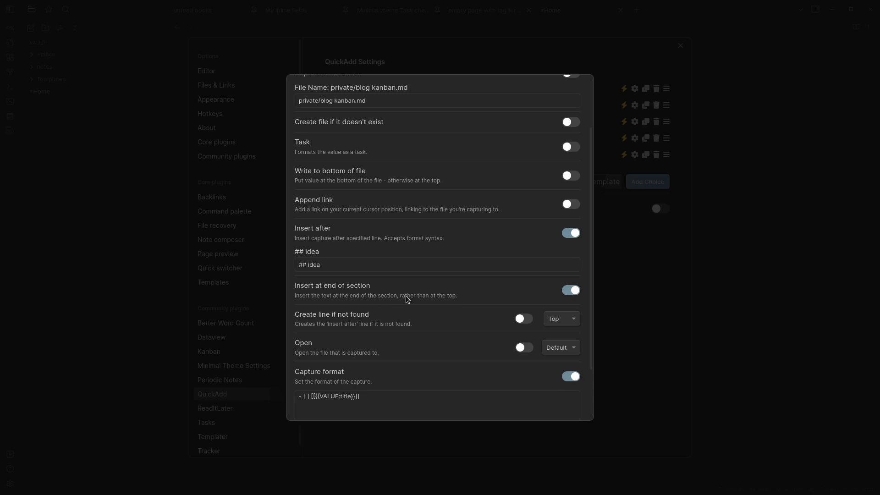
{"action": "scroll", "coordinate": [406, 299], "scroll_direction": "down", "scroll_amount": 3}
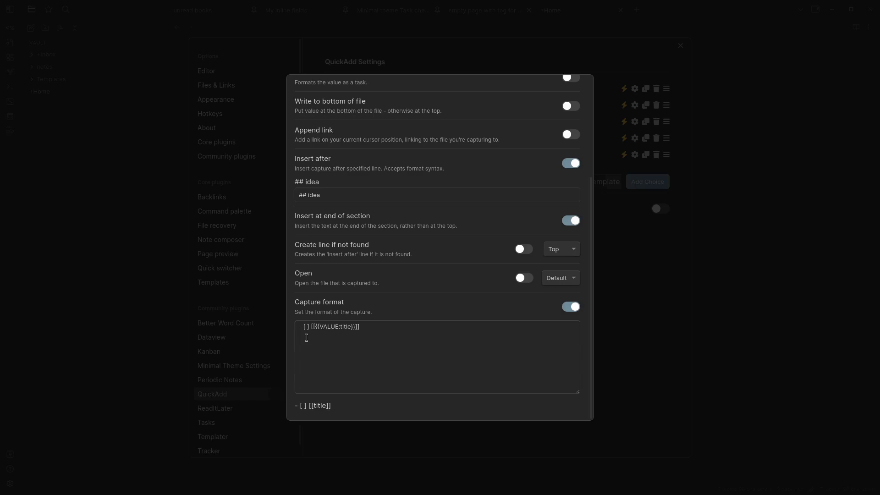
{"action": "left_click", "coordinate": [620, 292]}
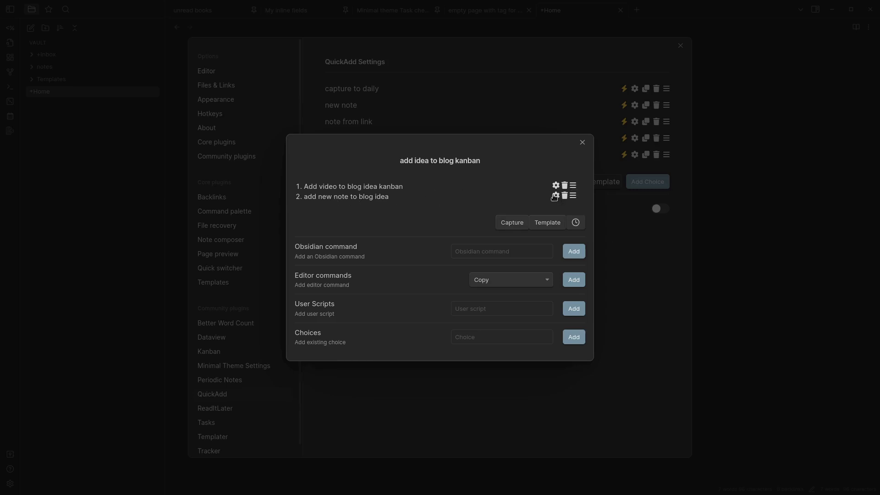
{"action": "left_click", "coordinate": [554, 197]}
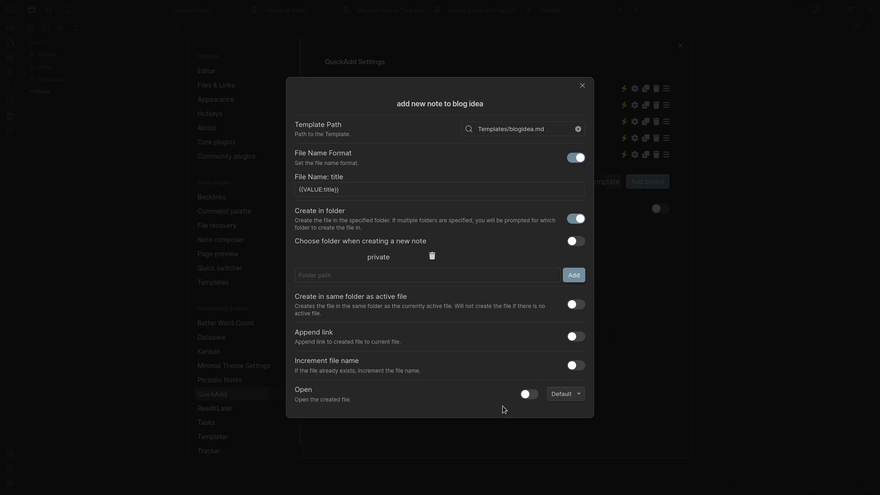
Close the template step, the blog kanban macro, the macro list and Settings in turn
{"action": "left_click", "coordinate": [673, 409]}
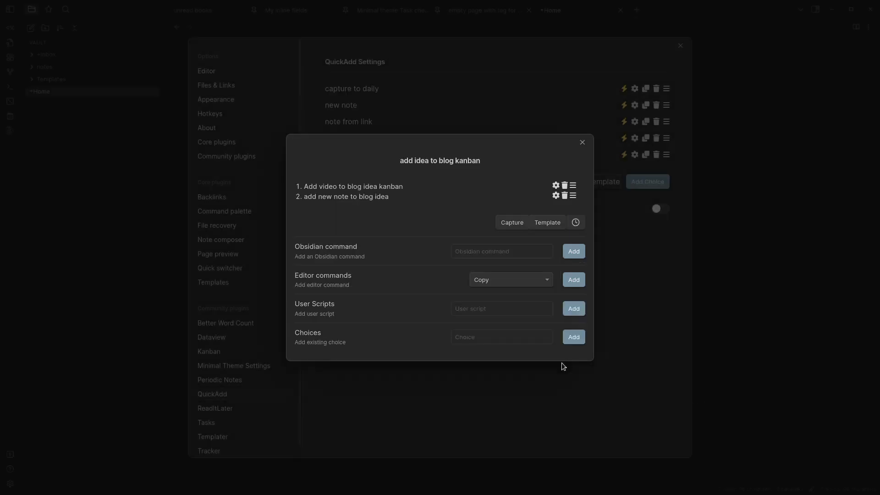
{"action": "left_click", "coordinate": [542, 424]}
{"action": "left_click", "coordinate": [592, 395]}
{"action": "left_click", "coordinate": [786, 281]}
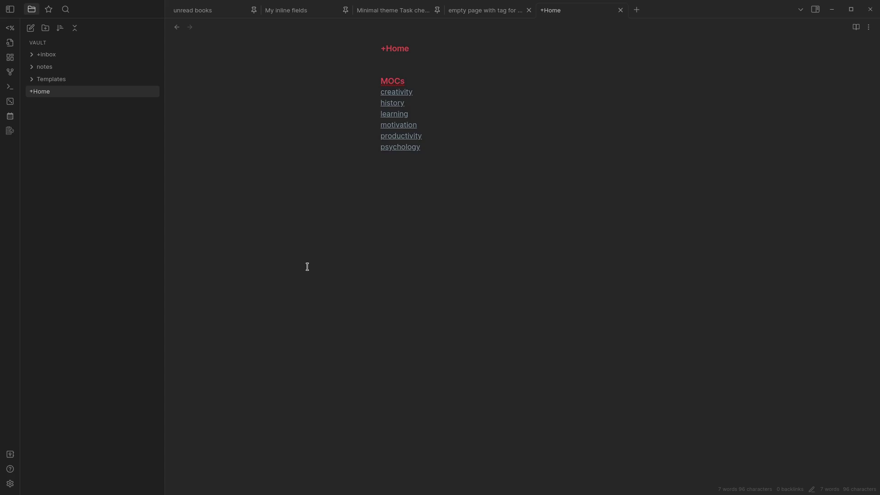